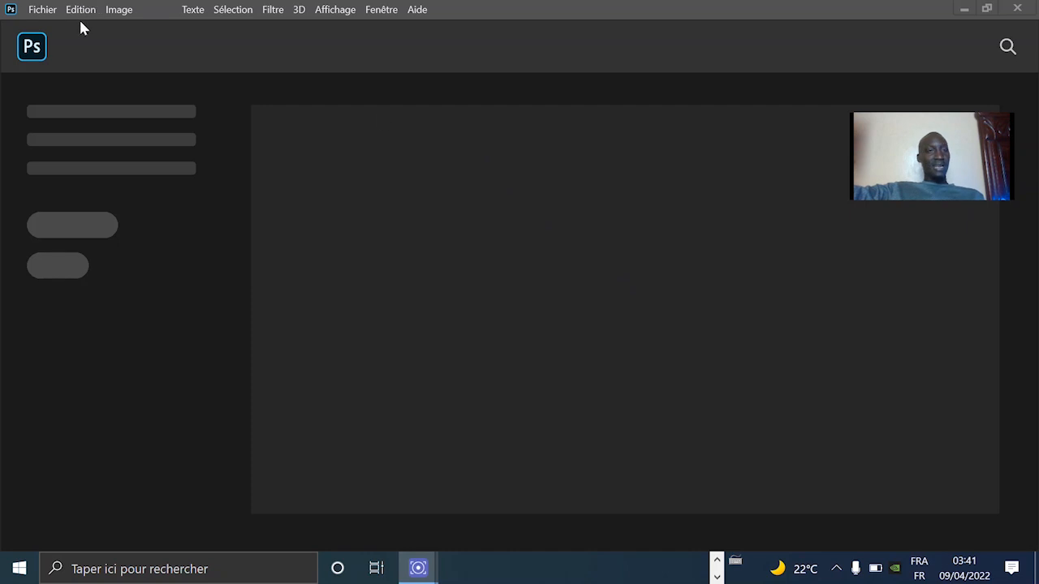
Step: Open the photo OK from the PHOTO SIGNATURE folder
click(42, 10)
click(61, 40)
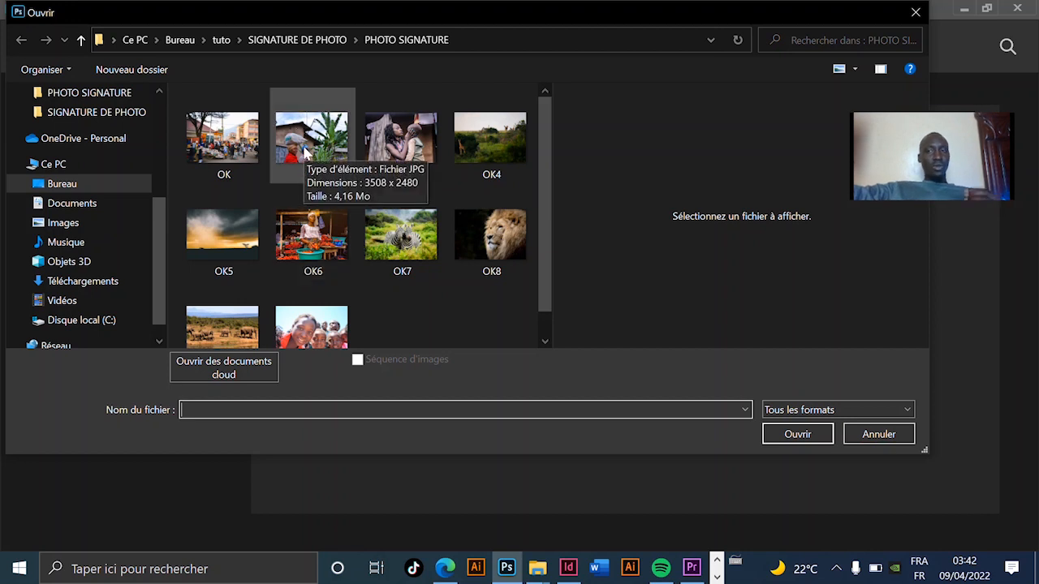
double_click(234, 150)
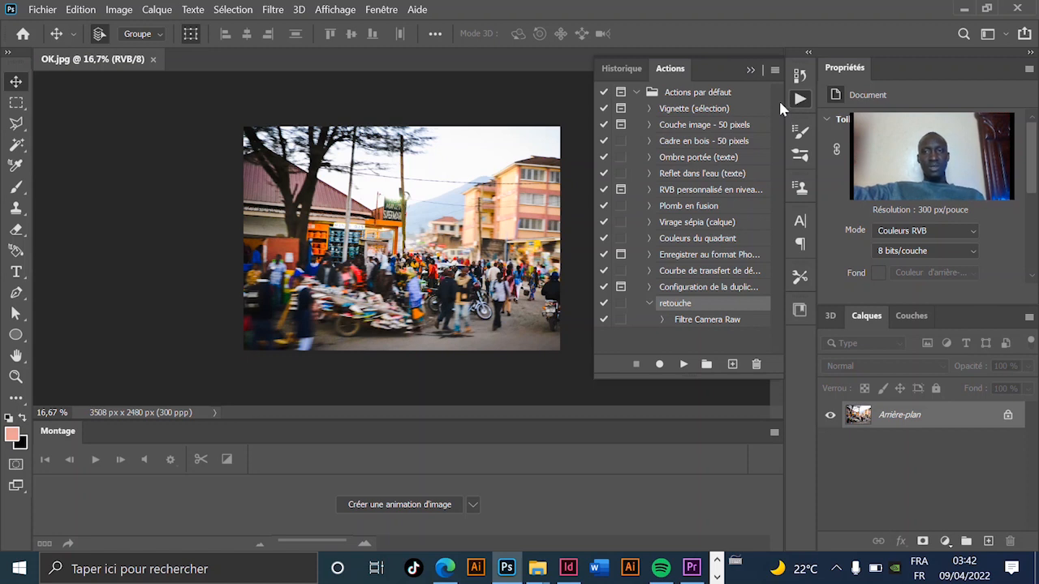
Step: Collapse the Actions panel and display it again
click(750, 70)
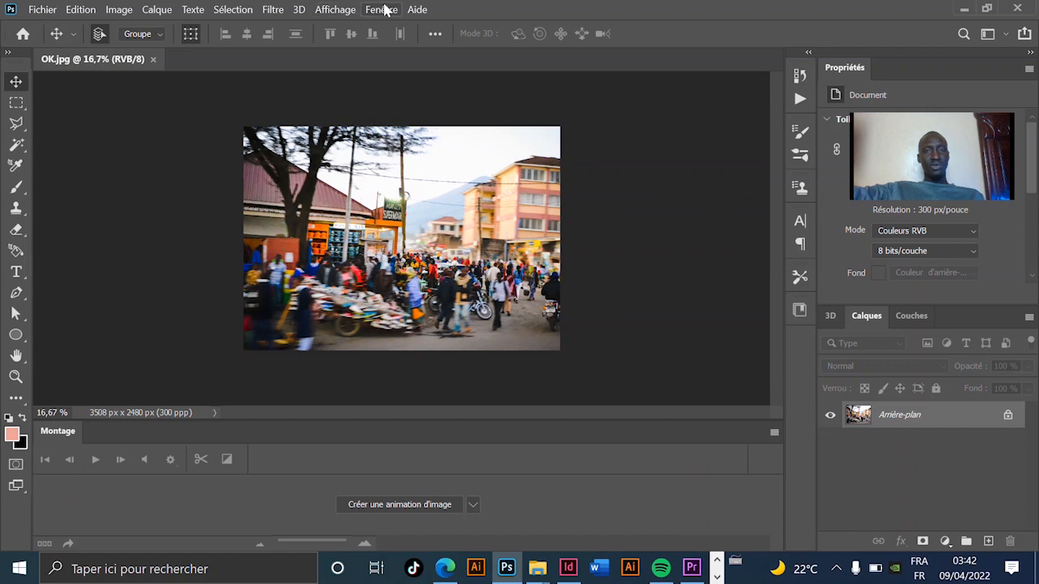
click(382, 9)
click(456, 111)
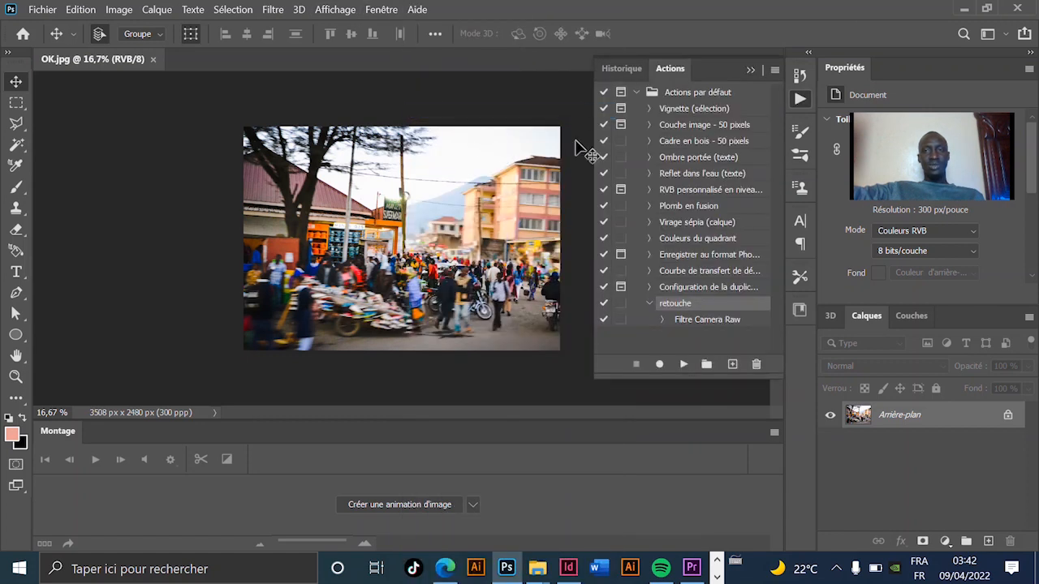
click(752, 71)
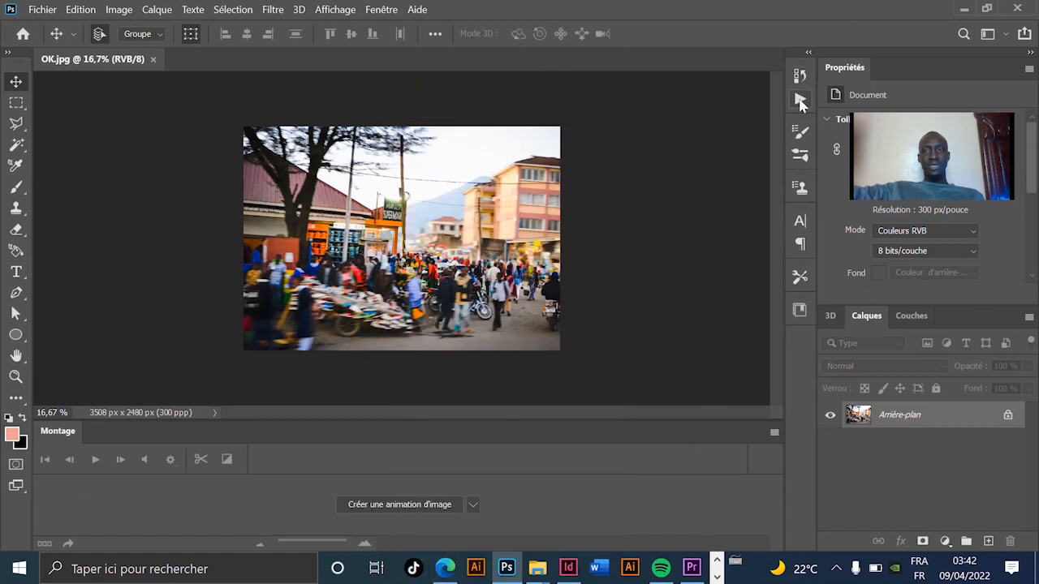
click(801, 100)
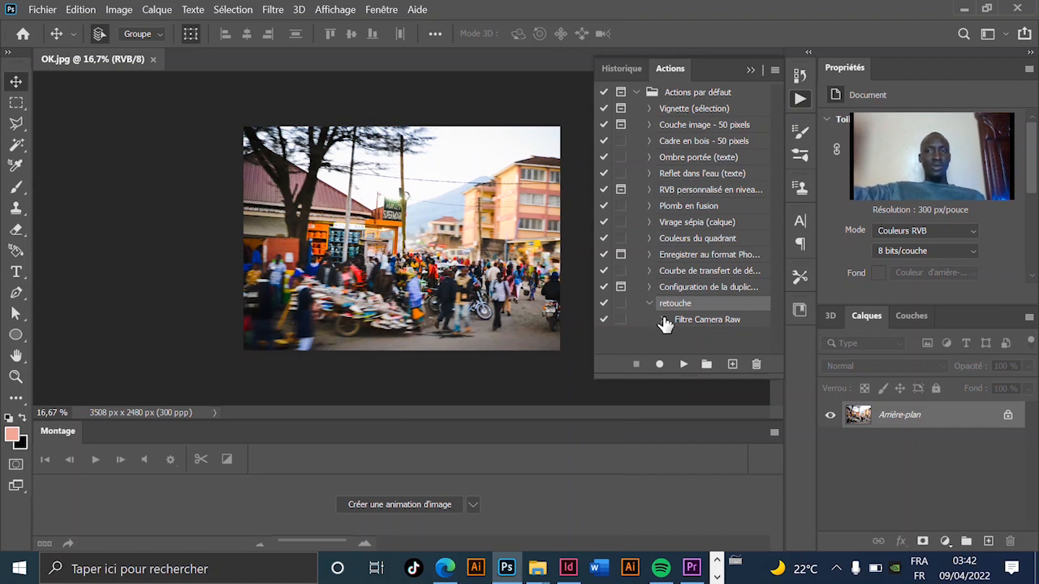
Step: Create a new action named SIGNATURE PHOTO in the Actions par défaut set and start recording it
click(732, 365)
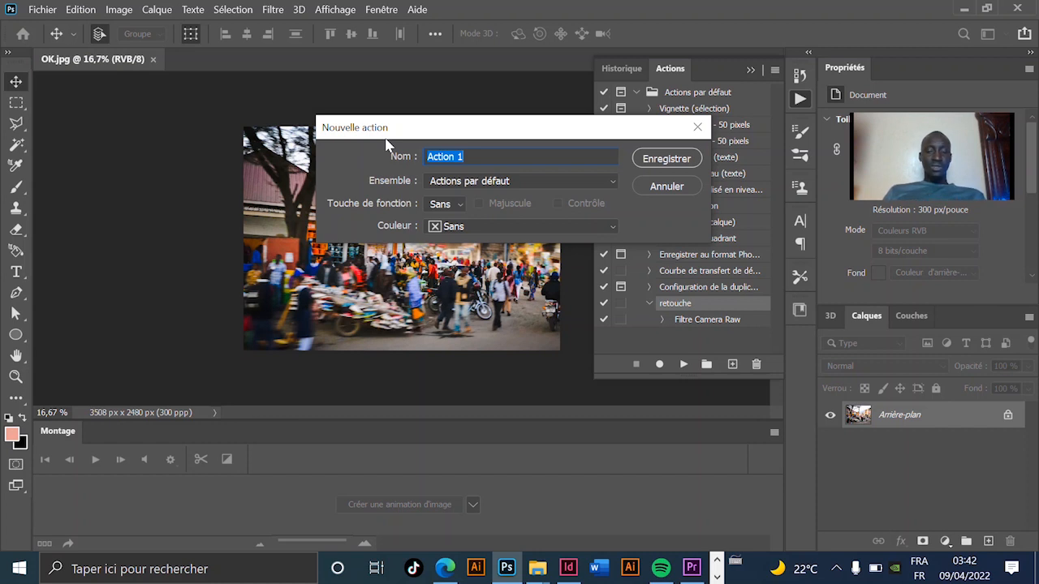
text(SIGNATURE PHOTO)
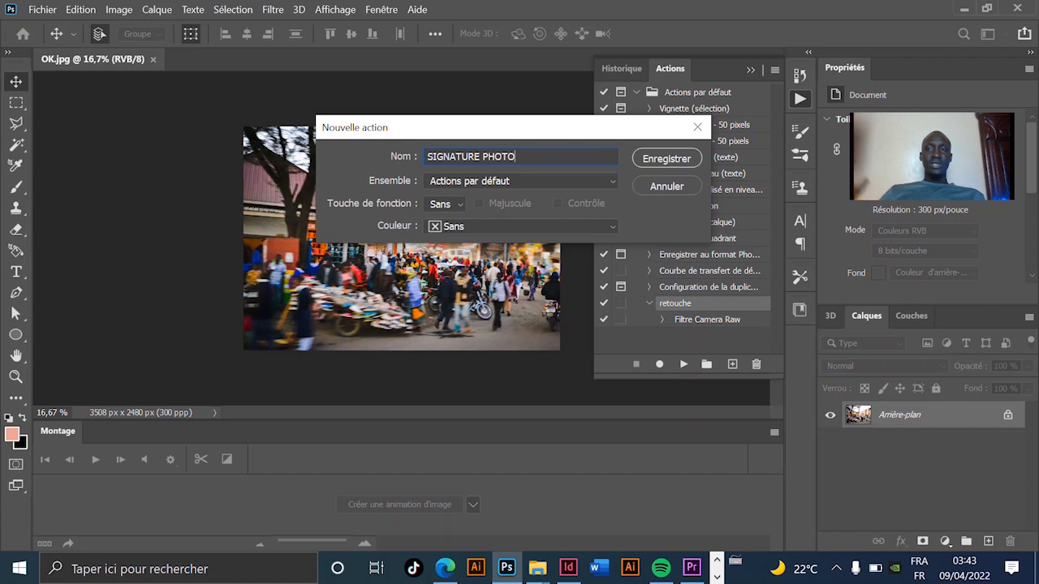
click(665, 162)
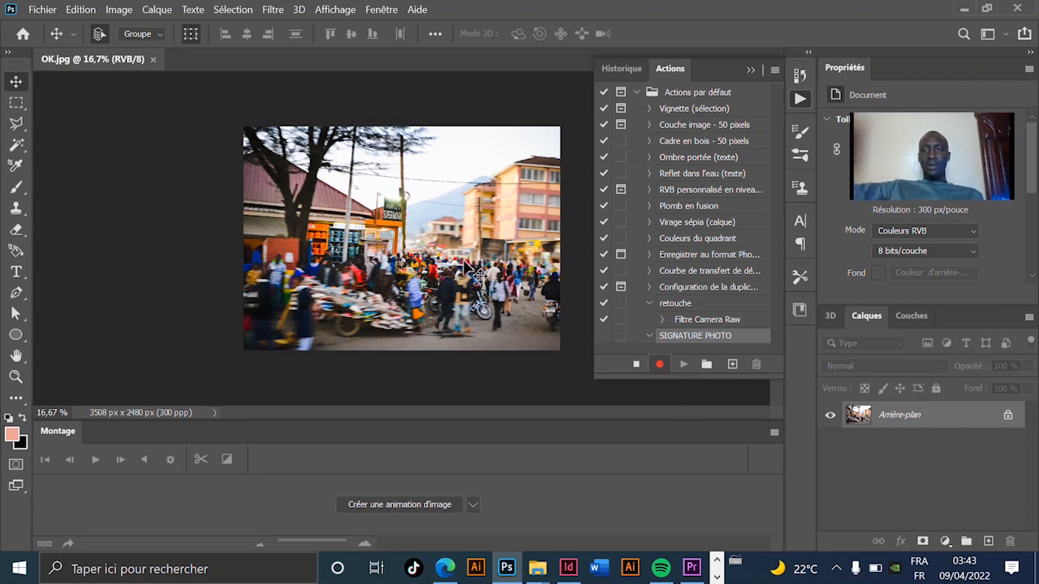
Step: Place the file logo babadesign from the SIGNATURE DE PHOTO folder as an embedded object, keeping its default size and central position
click(43, 11)
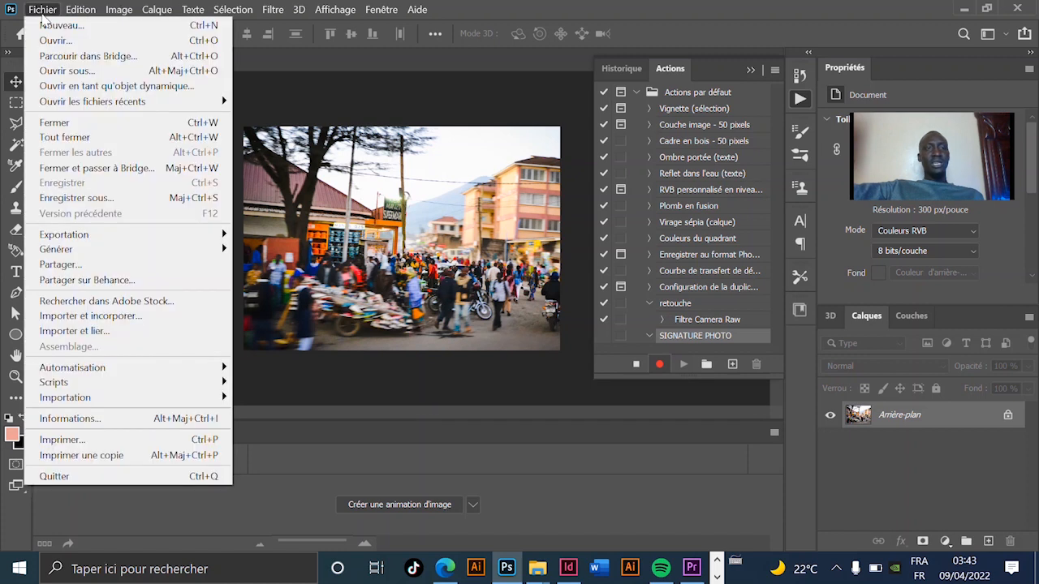
mouse_move(165, 370)
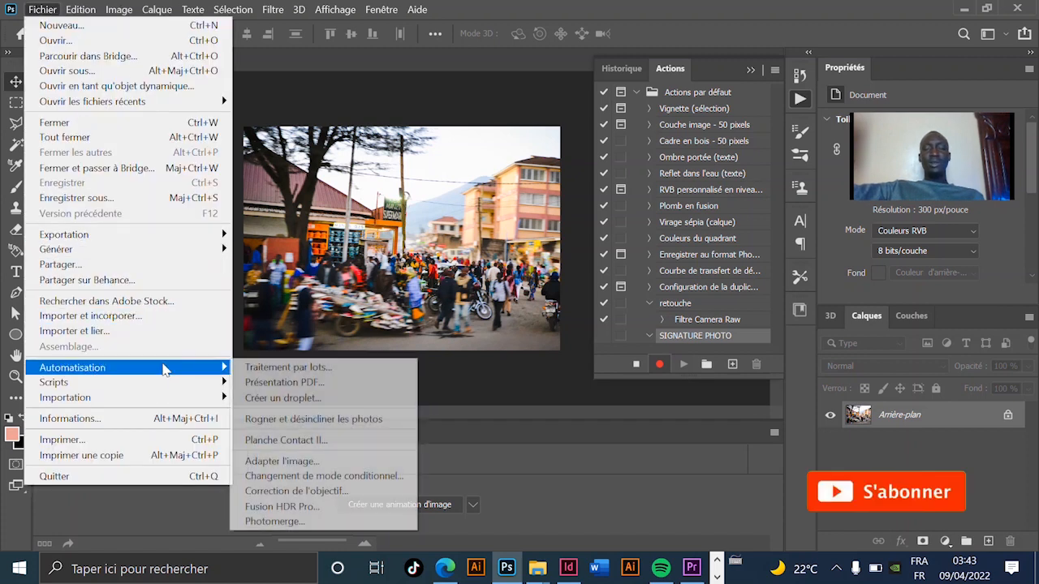
click(148, 322)
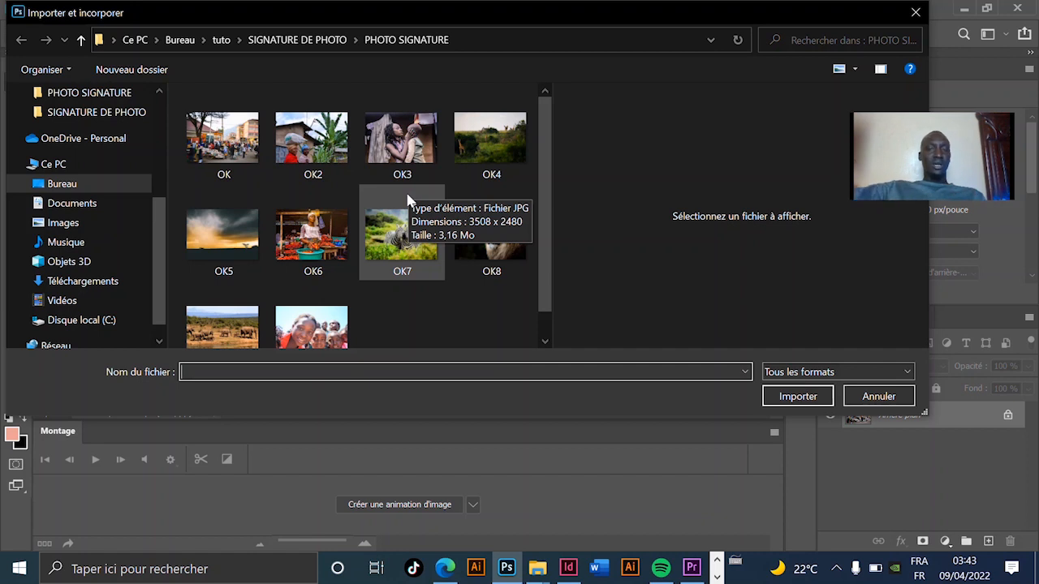
click(314, 49)
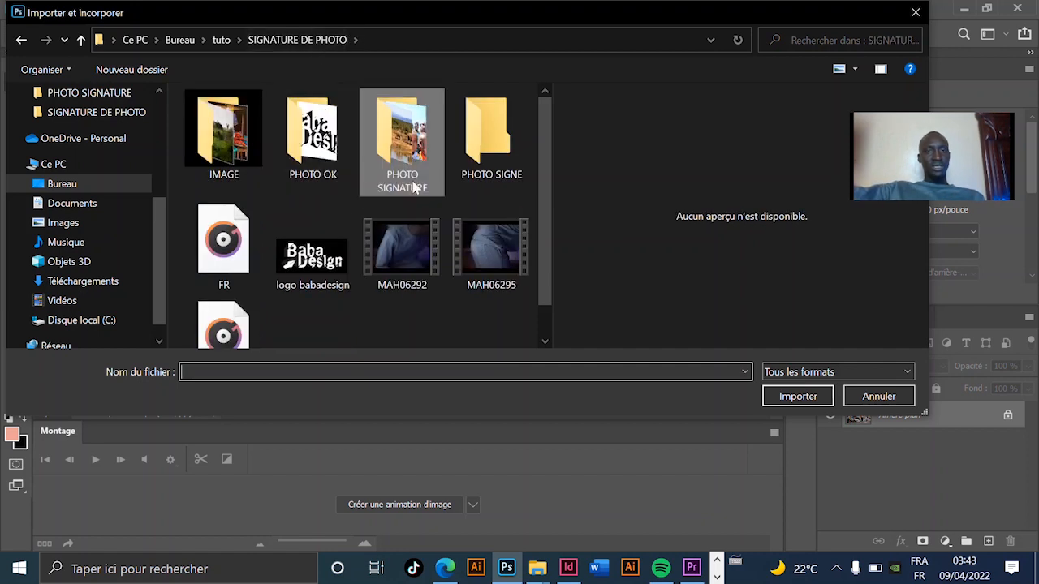
double_click(314, 268)
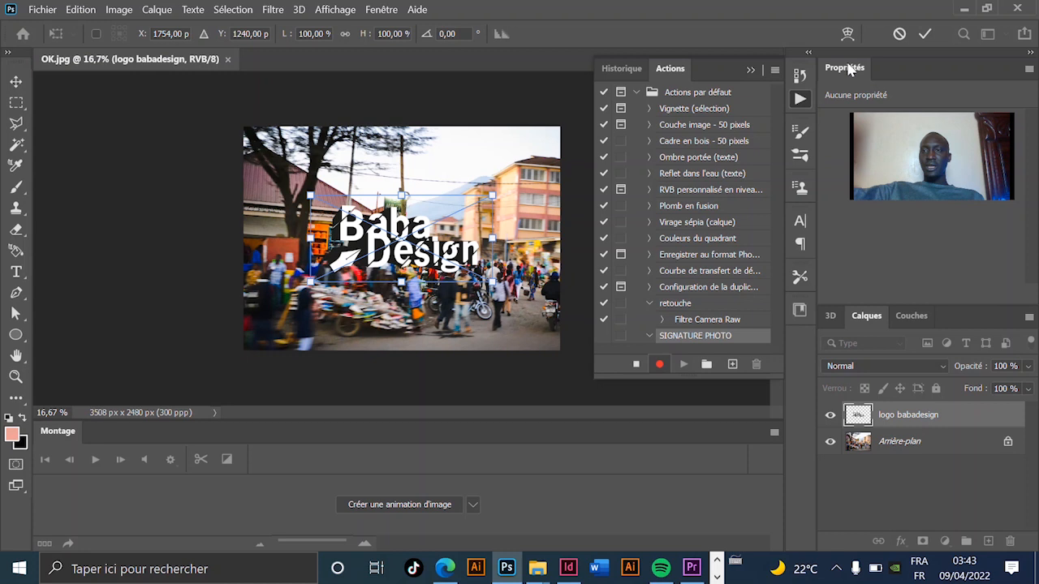
click(923, 34)
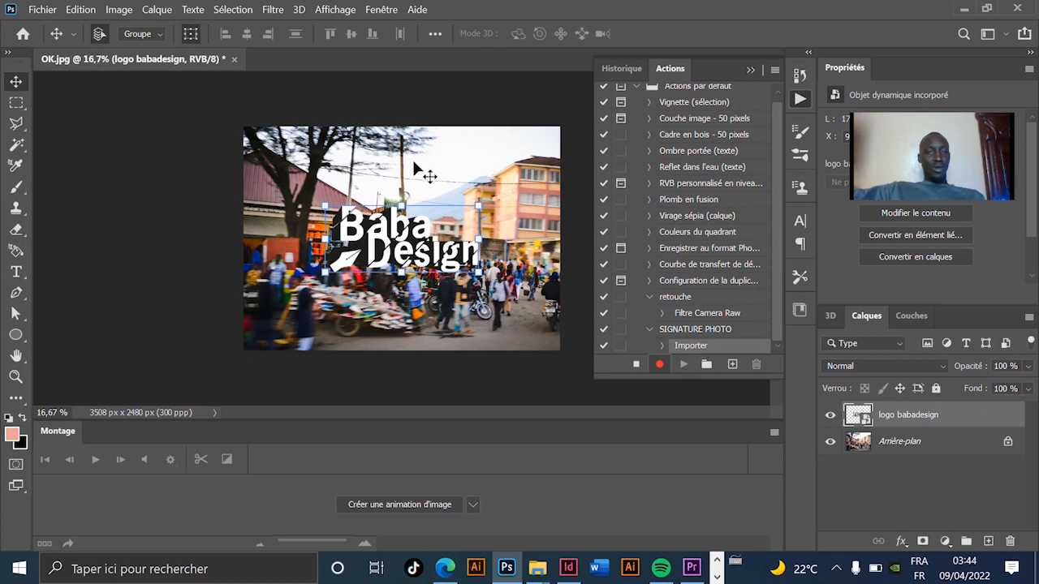
Step: Lower the logo babadesign layer's opacity to 32% and deselect all layers
click(1029, 371)
drag(1027, 387, 976, 390)
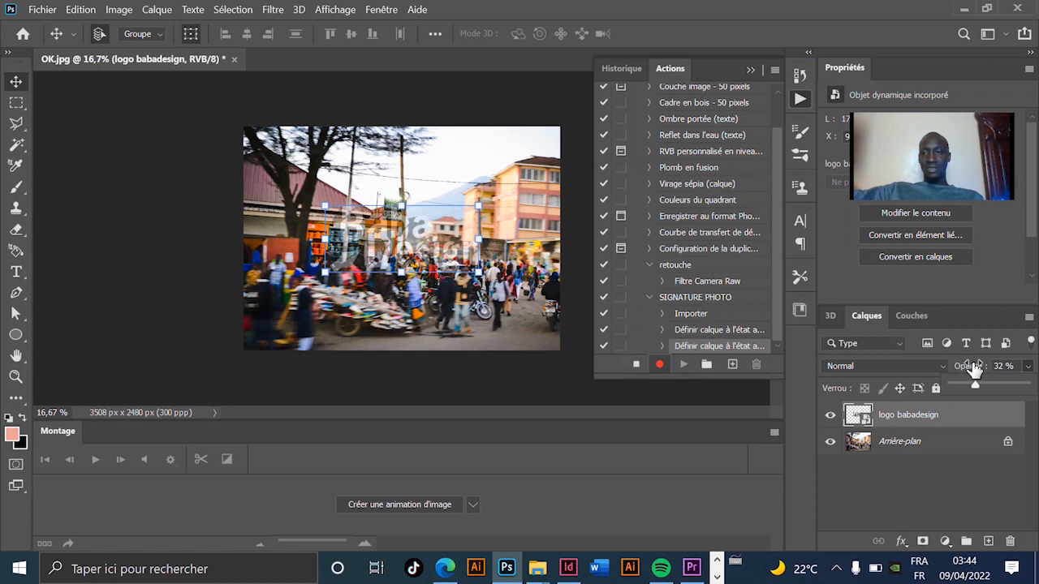
click(688, 342)
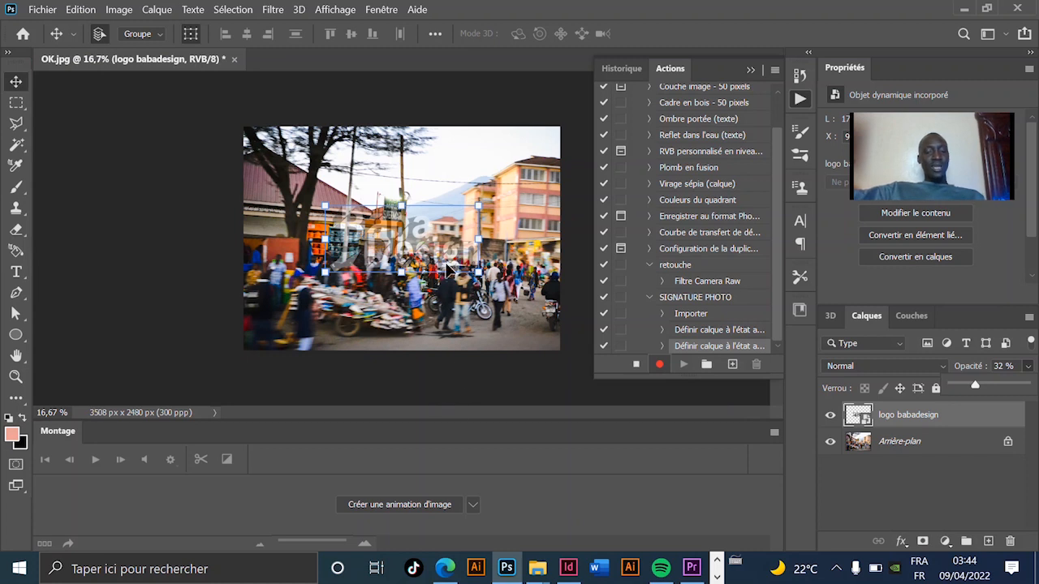
scroll(438, 256, up, 1)
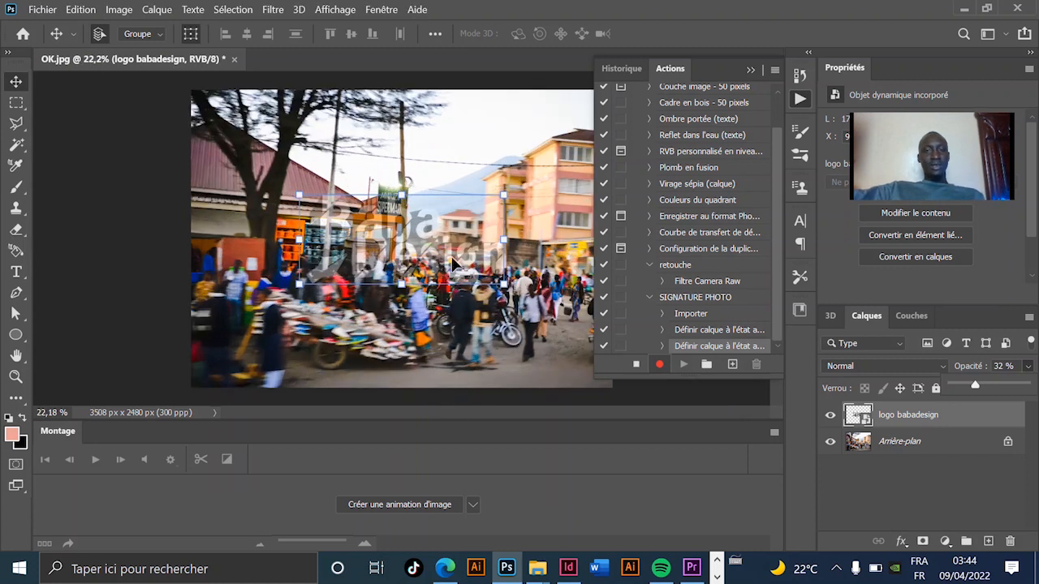
scroll(454, 266, up, 3)
scroll(357, 252, down, 5)
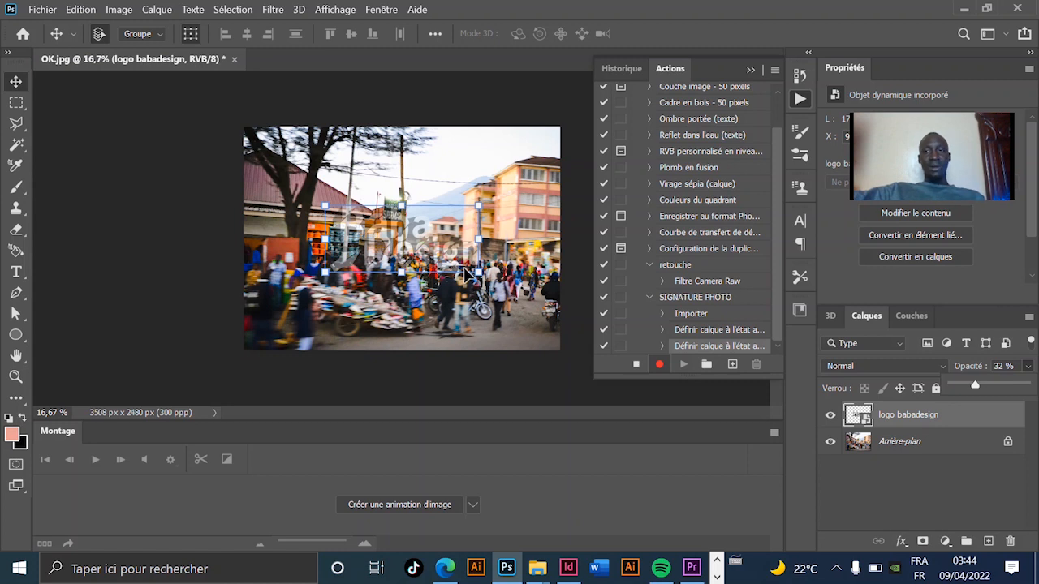
key(ctrl+alt+a)
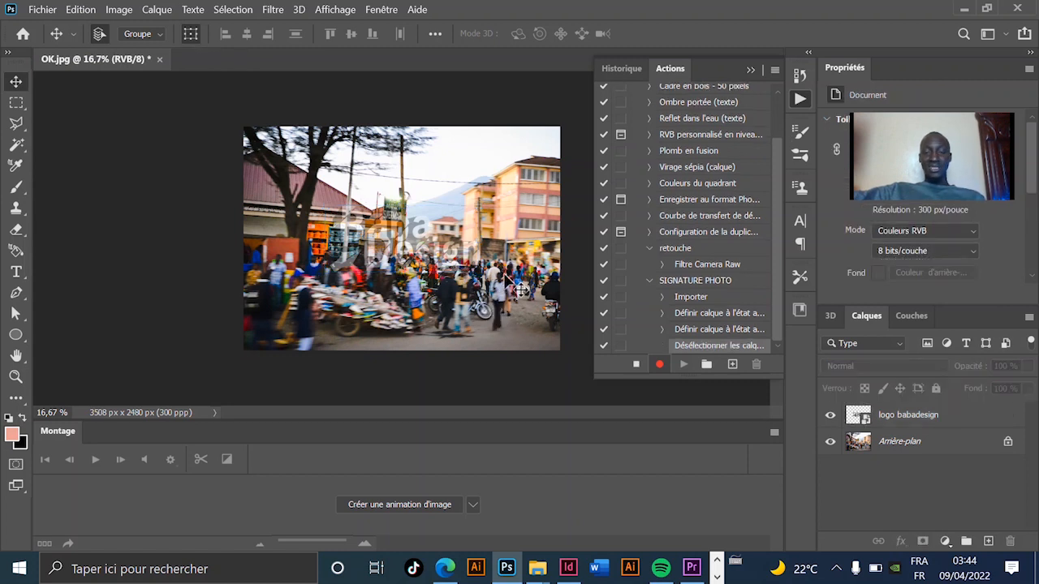
Step: Flatten the image so the logo merges into the background photo
scroll(473, 260, up, 2)
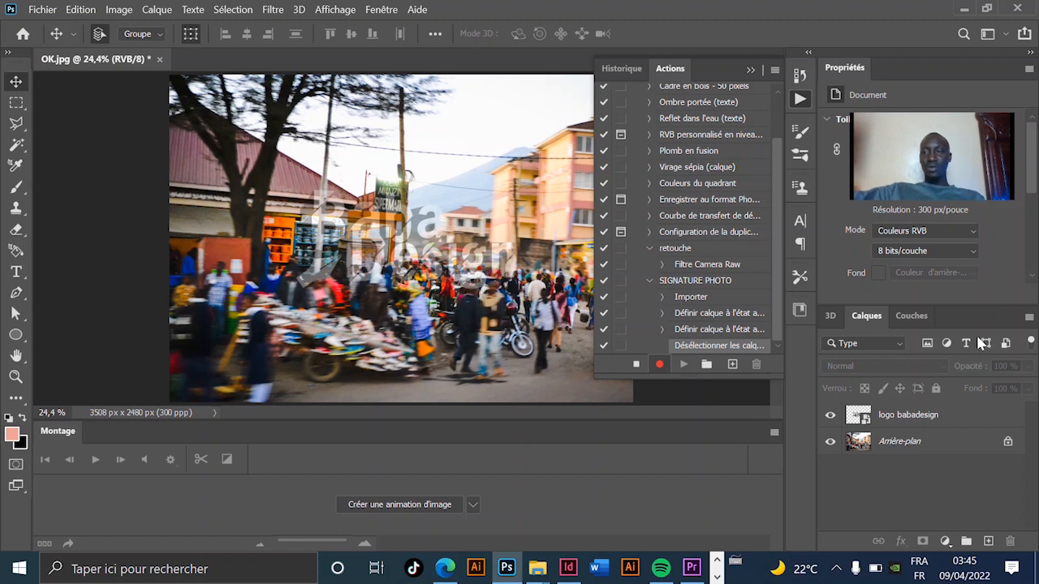
click(1030, 316)
click(1030, 318)
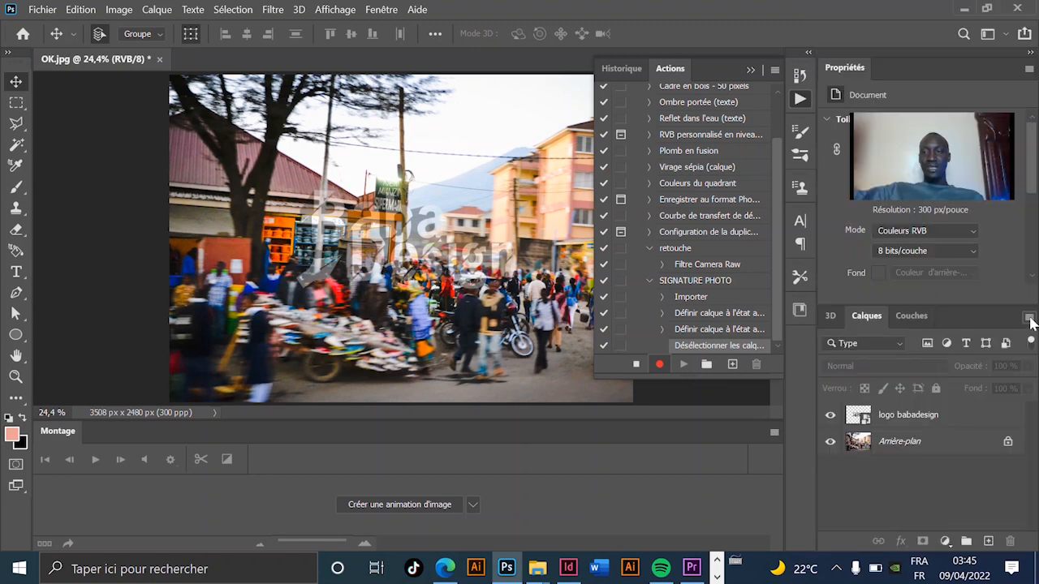
click(1029, 318)
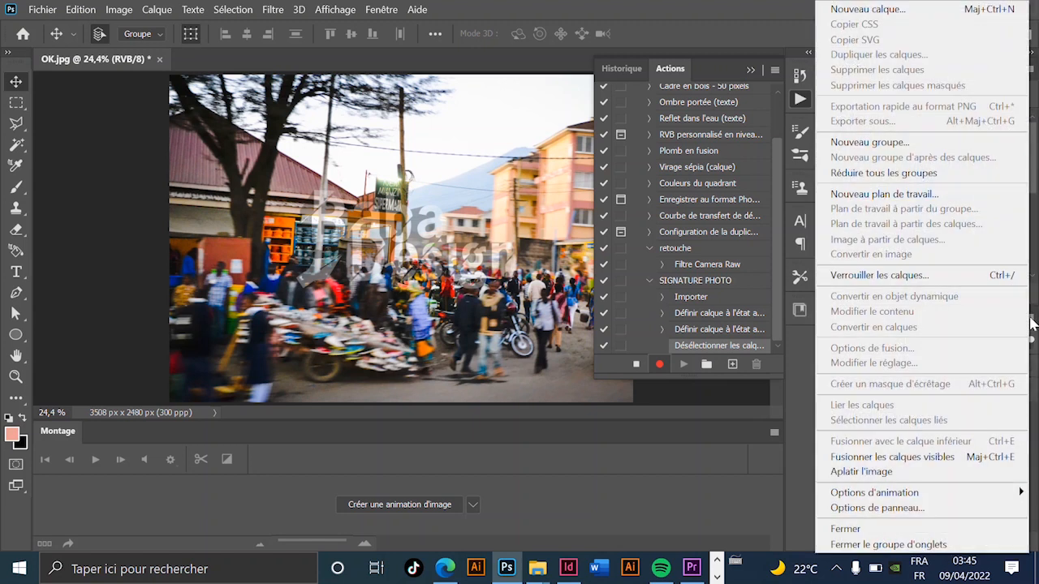
click(864, 473)
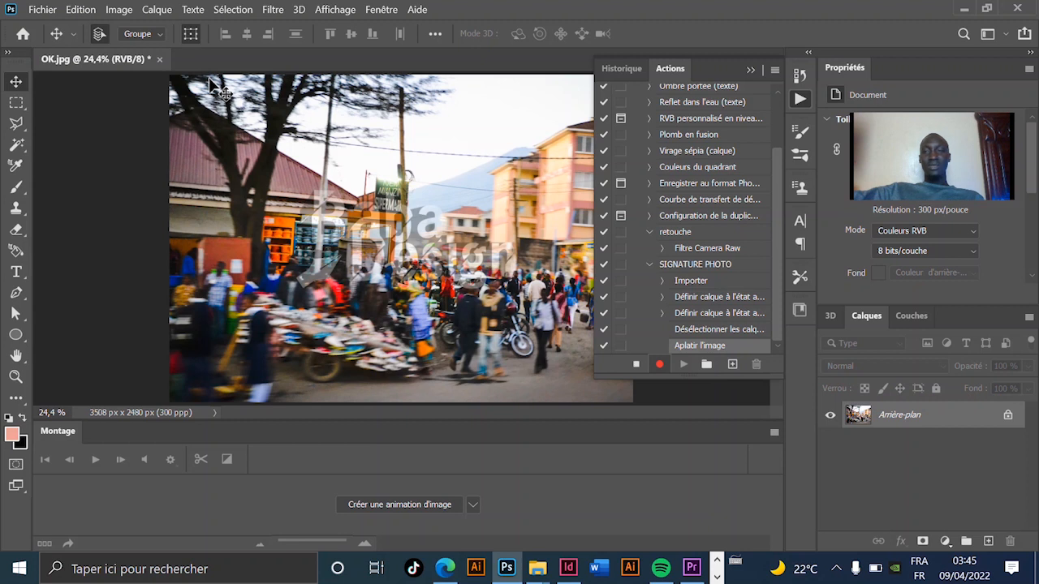
Step: Save the flattened photo over the original JPEG with quality 12 (Maximum) and the standard baseline format
click(160, 60)
click(679, 235)
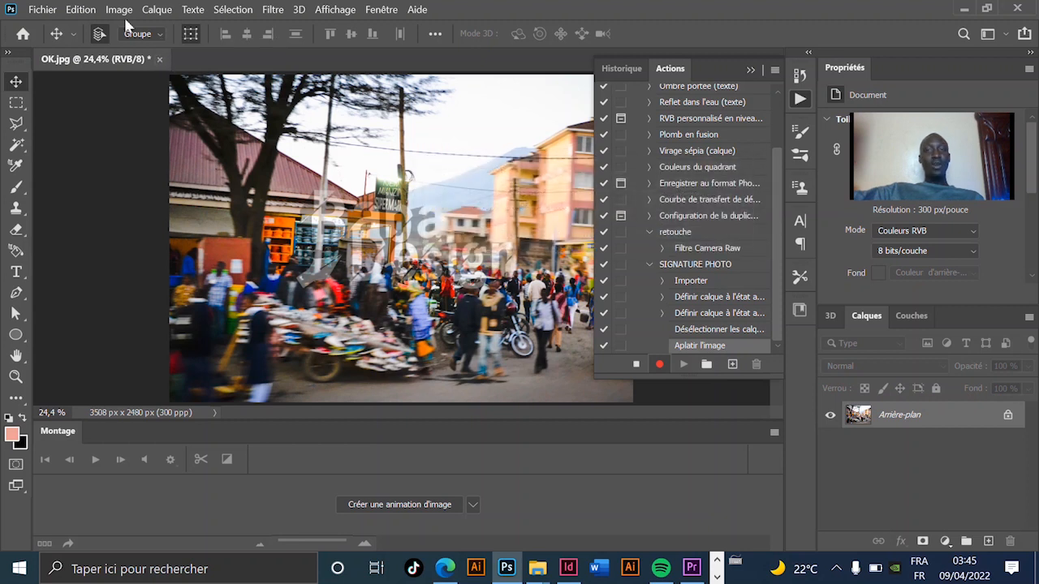
click(42, 9)
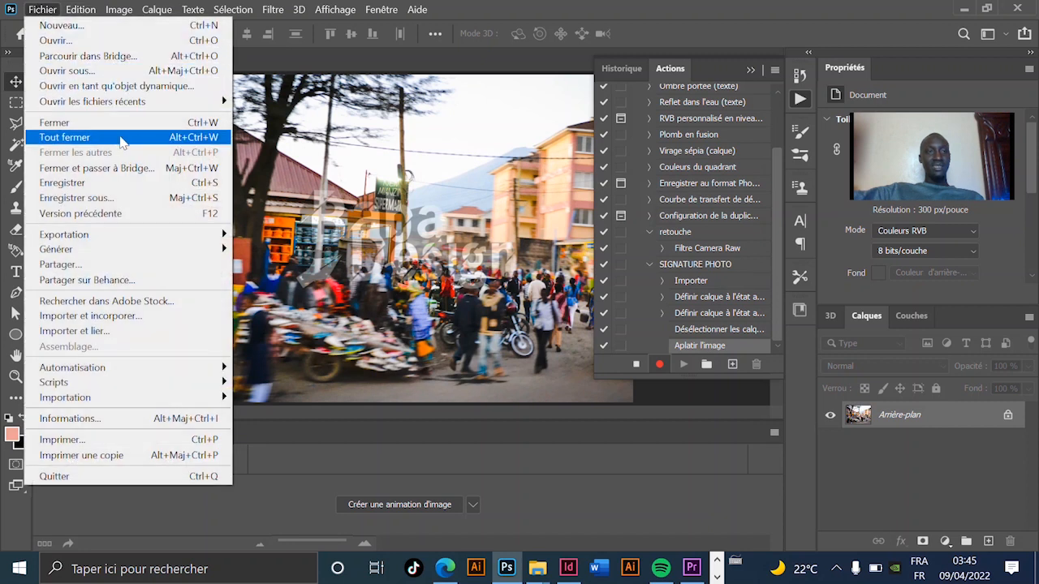
click(113, 183)
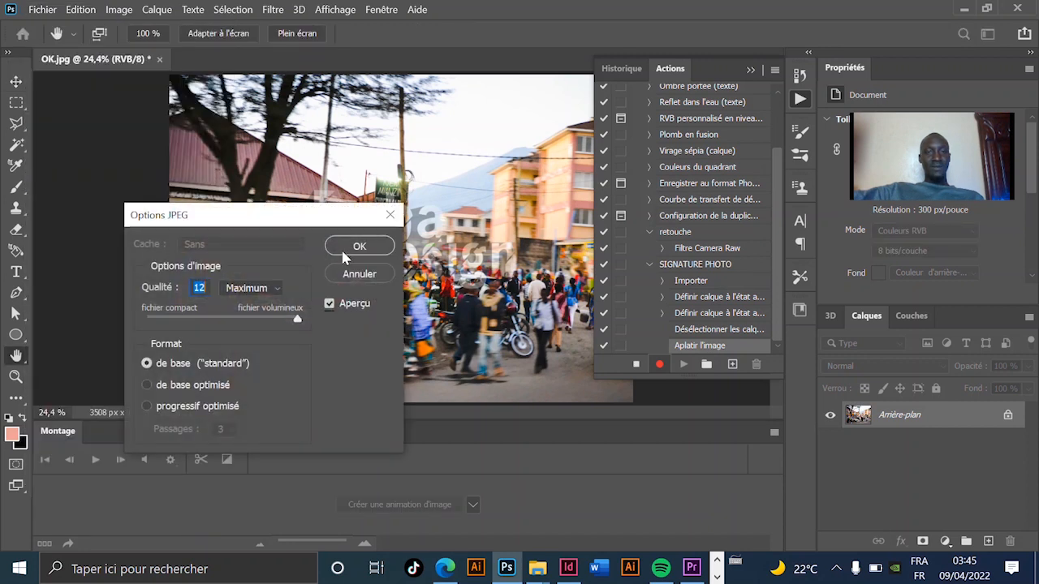
click(360, 249)
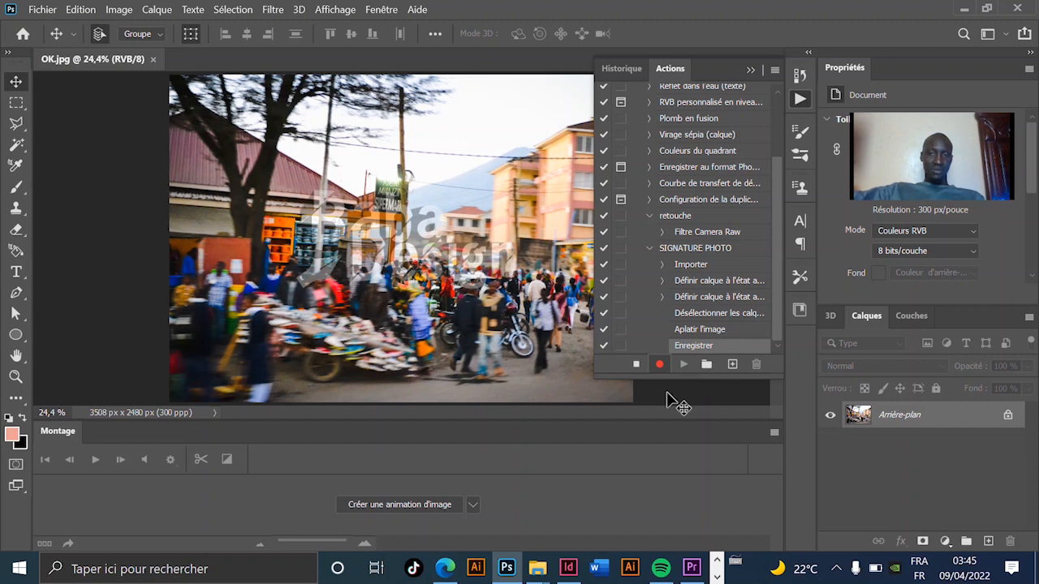
Step: Stop recording the SIGNATURE PHOTO action and close the saved photo
click(637, 364)
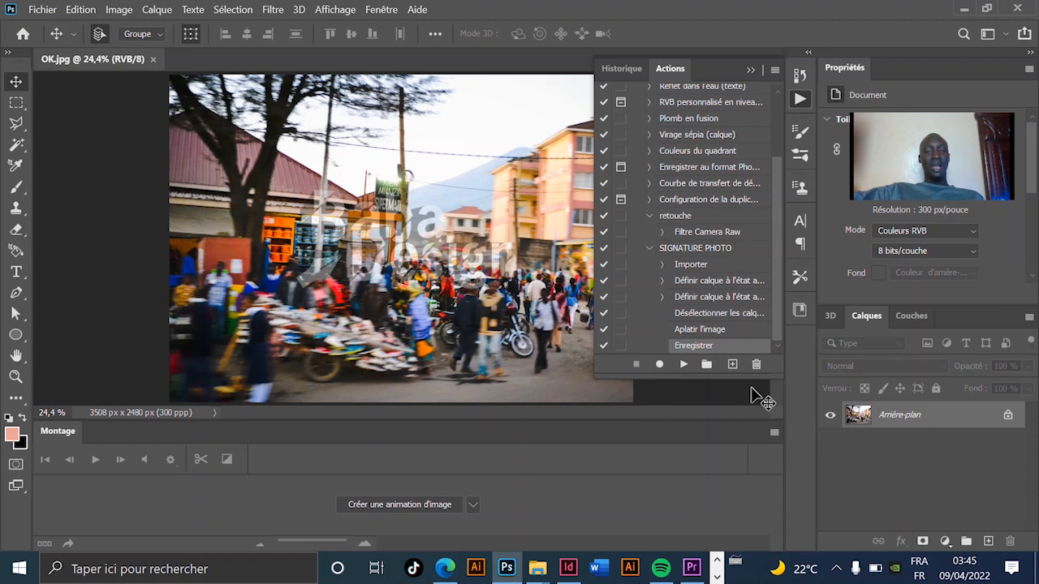
click(152, 61)
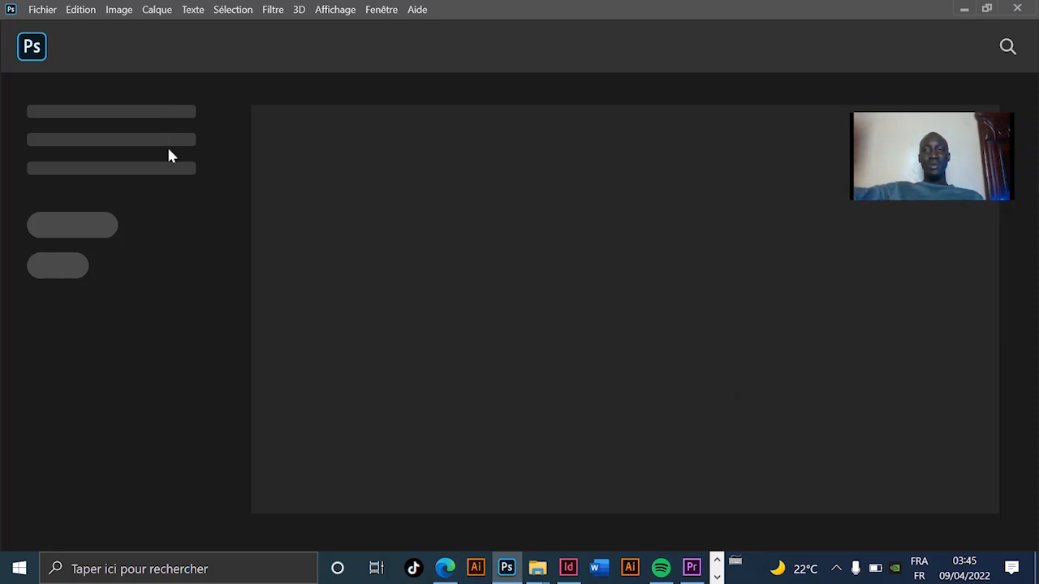
Step: Start a batch process (Traitement par lots) and choose SIGNATURE PHOTO as the action to run
click(44, 14)
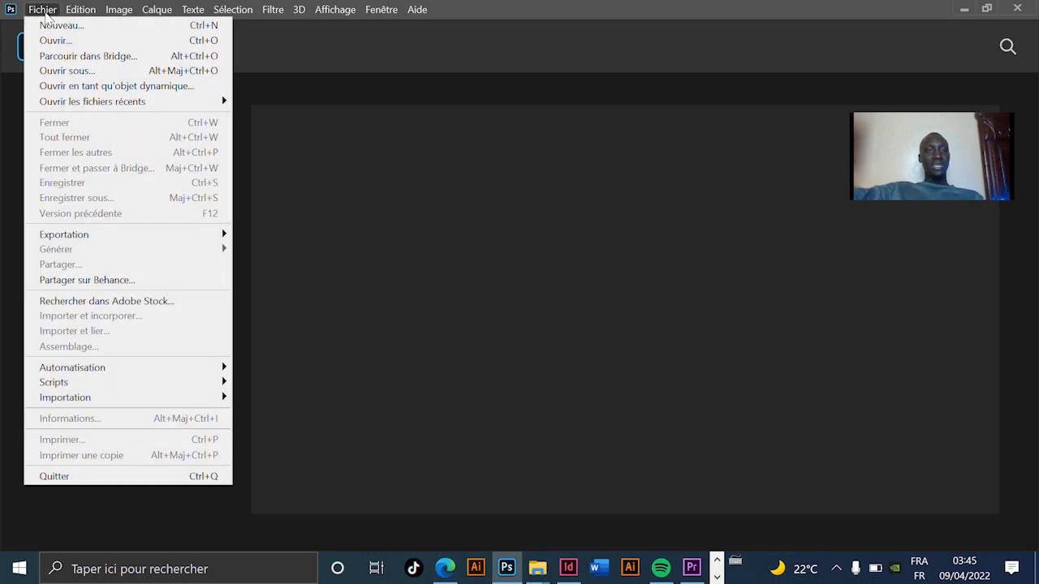
mouse_move(160, 367)
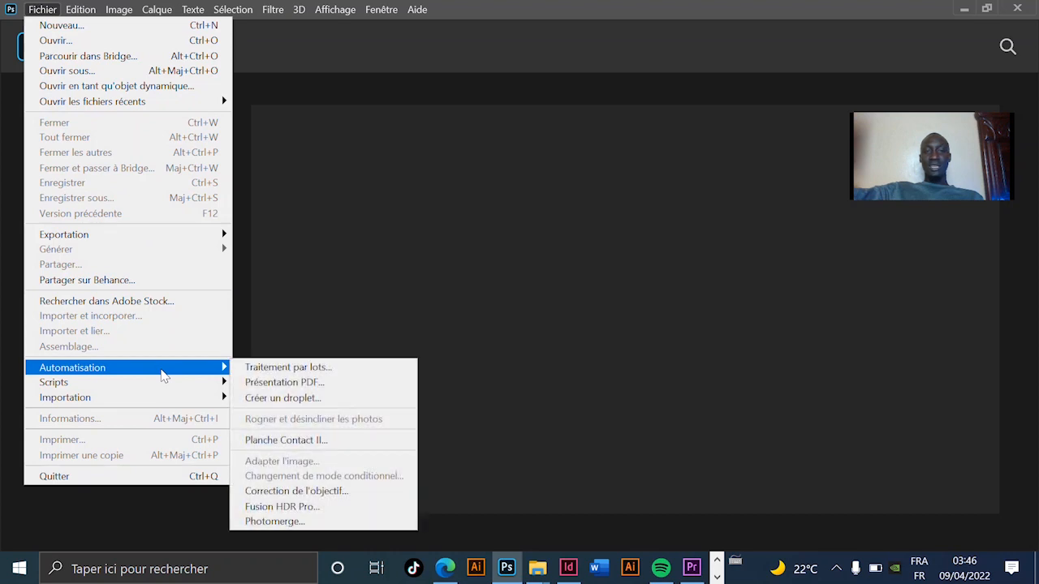
click(281, 366)
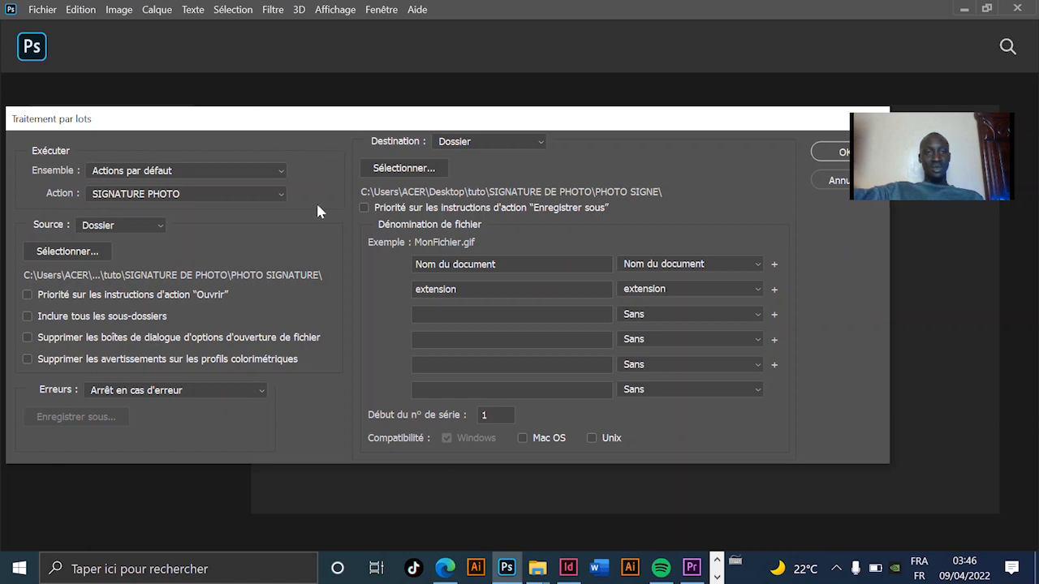
click(138, 203)
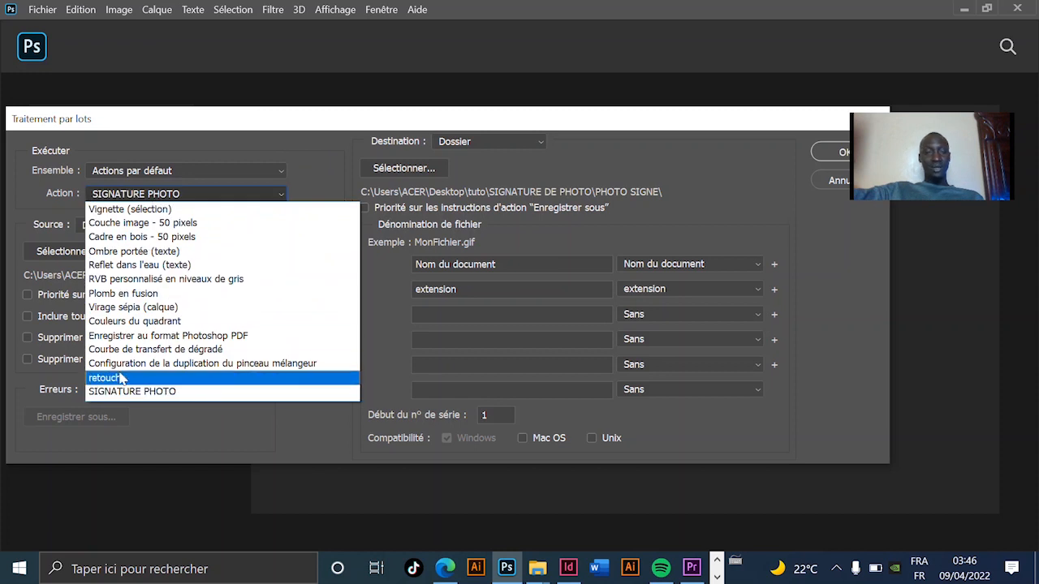
click(167, 394)
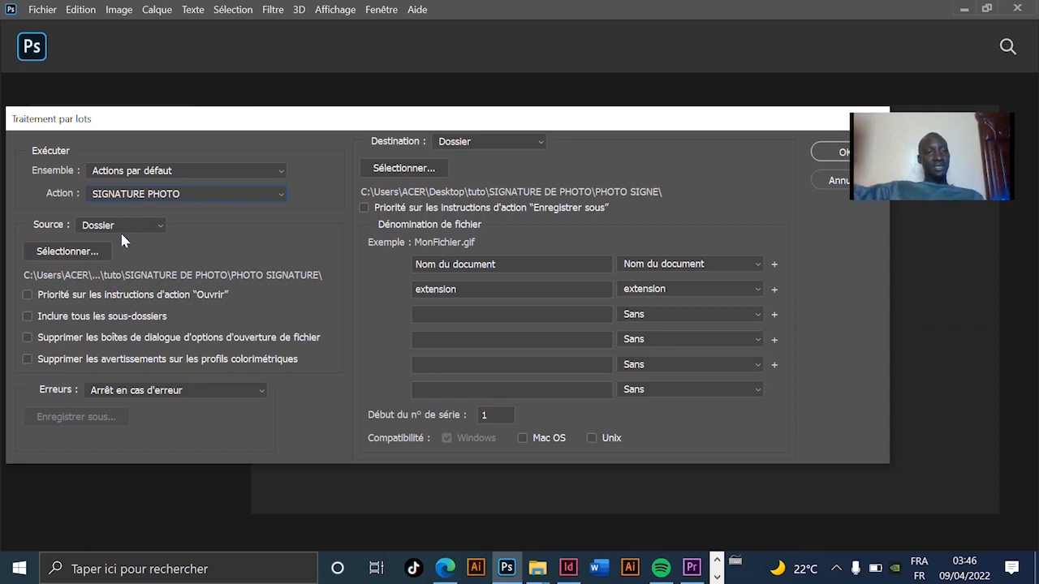
Step: Set the batch source folder to PHOTO SIGNATURE inside SIGNATURE DE PHOTO
click(92, 252)
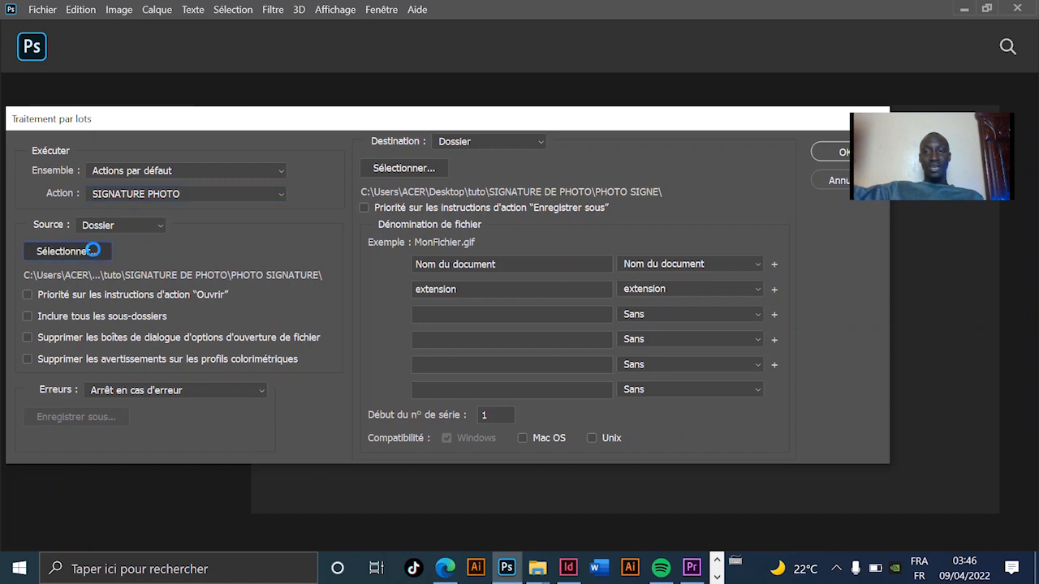
click(309, 135)
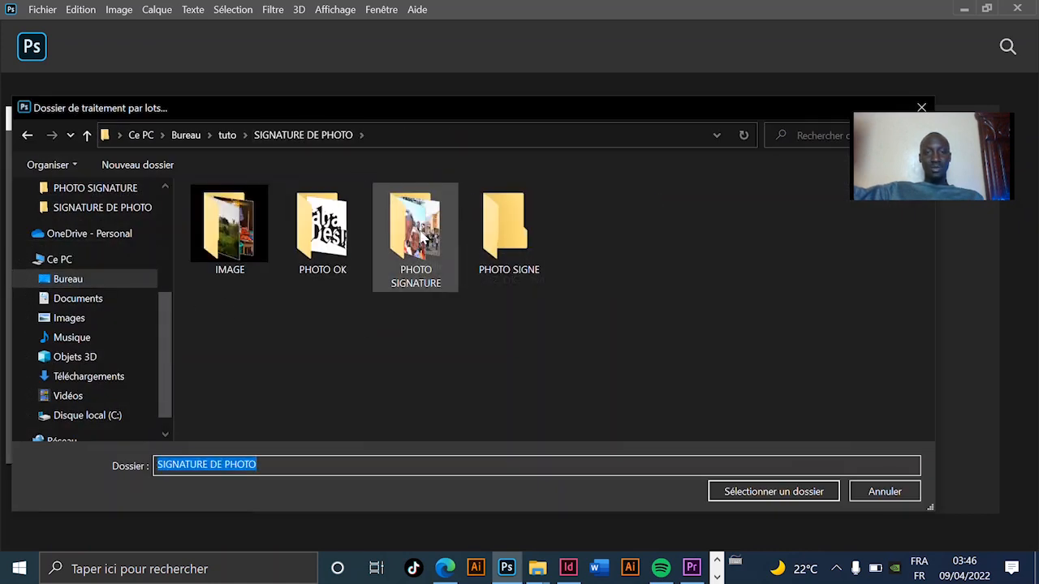
double_click(436, 269)
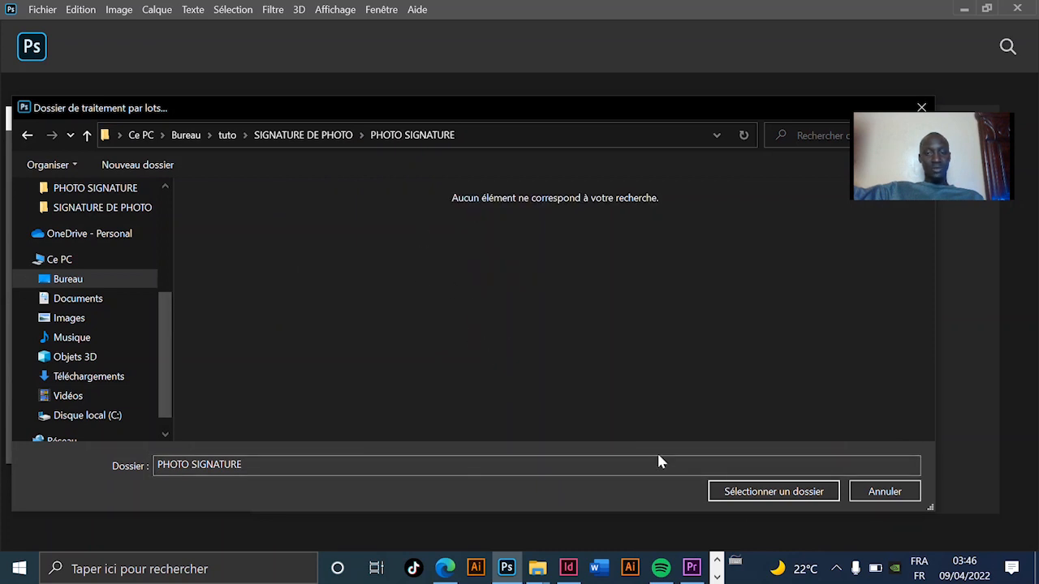
click(809, 495)
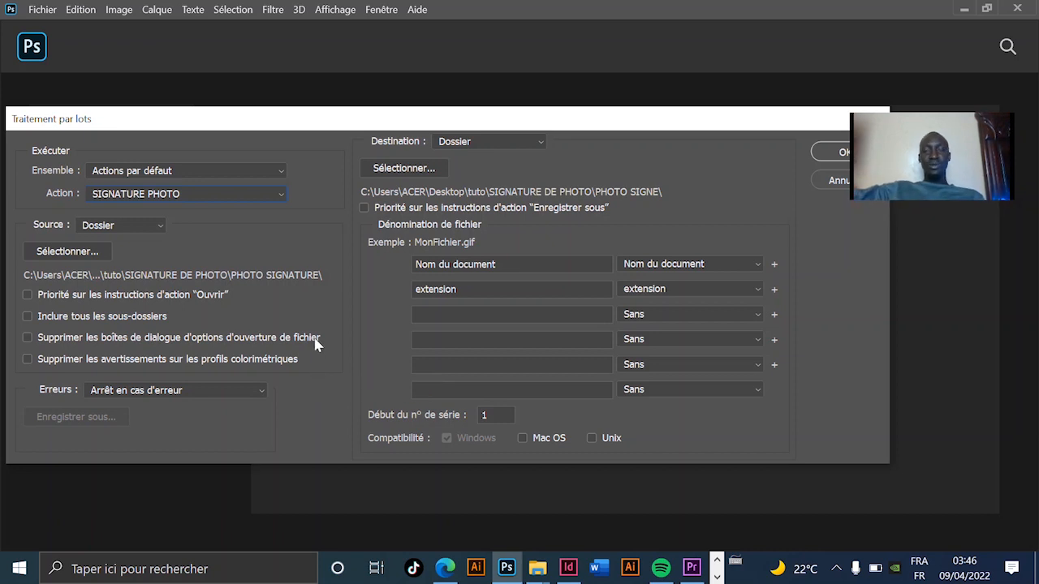
Step: Set the batch destination folder to PHOTO SIGNE inside SIGNATURE DE PHOTO and run the batch process
click(401, 170)
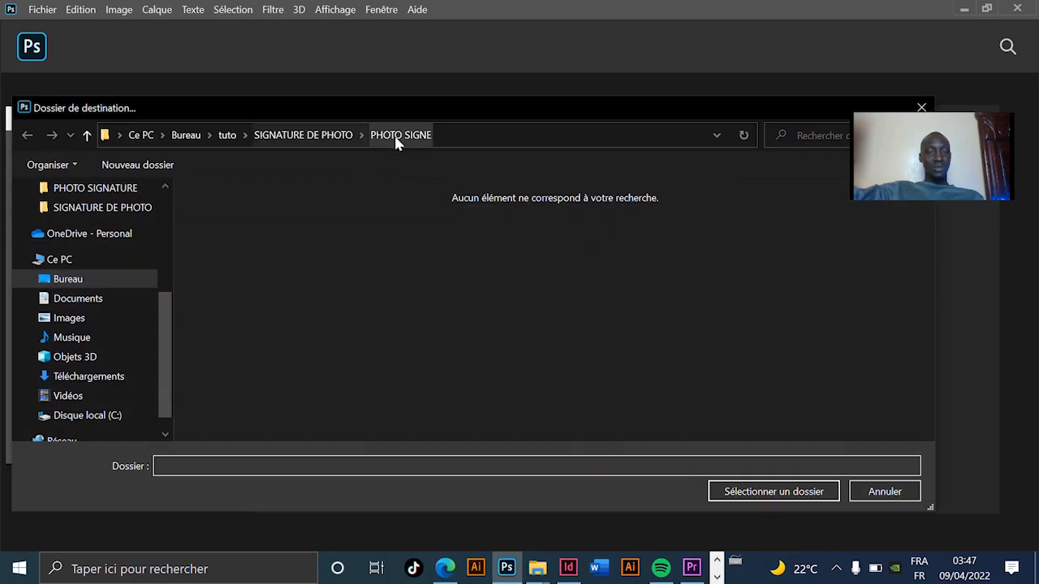
click(347, 135)
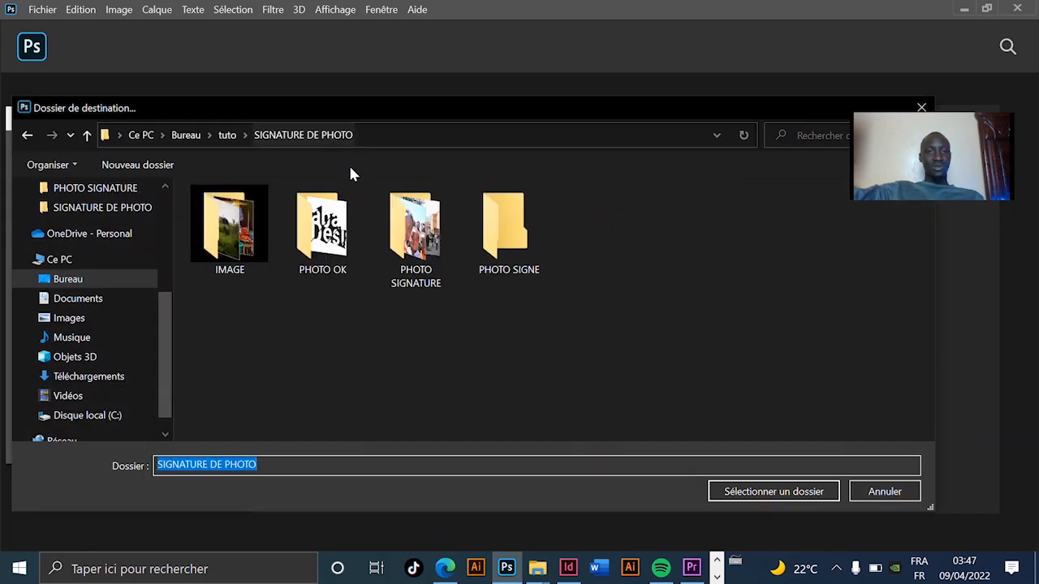
double_click(509, 229)
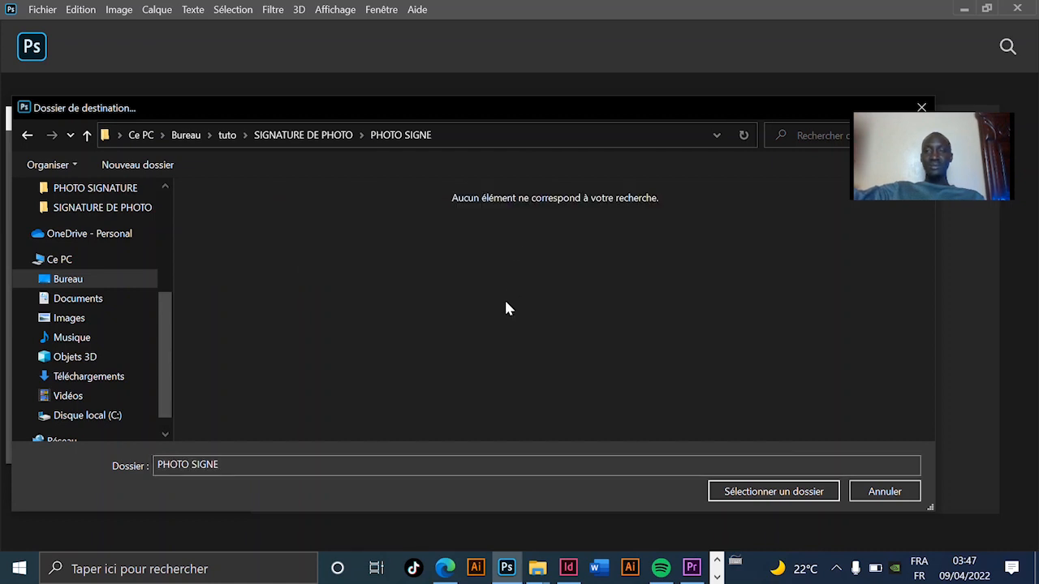
click(714, 492)
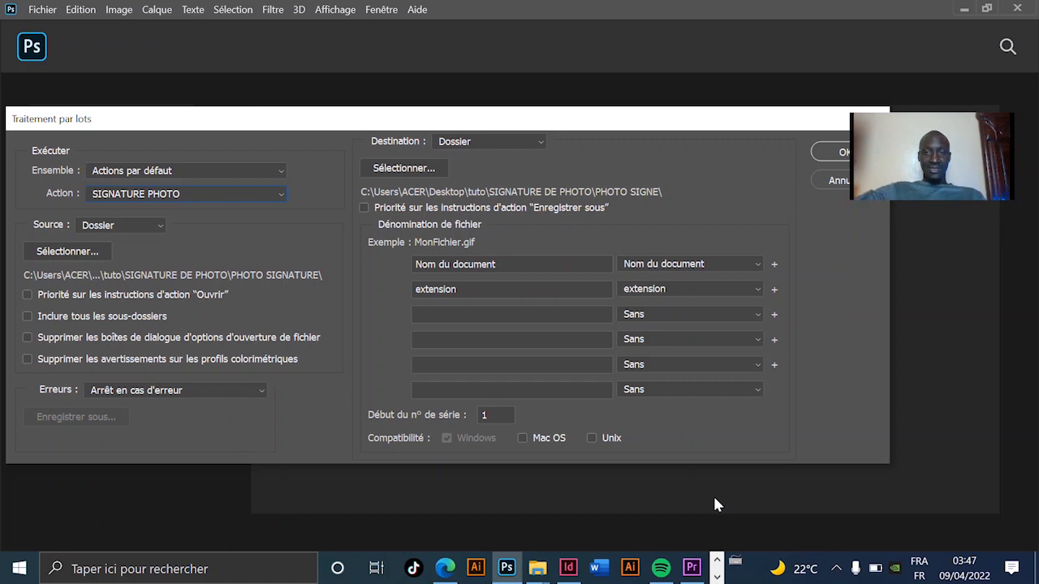
drag(667, 128, 626, 133)
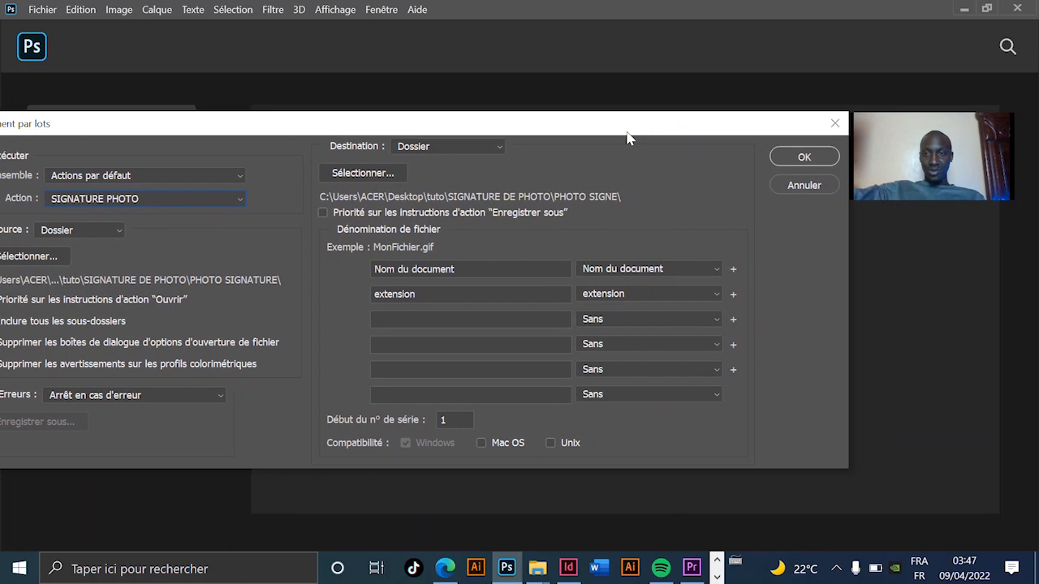
click(804, 158)
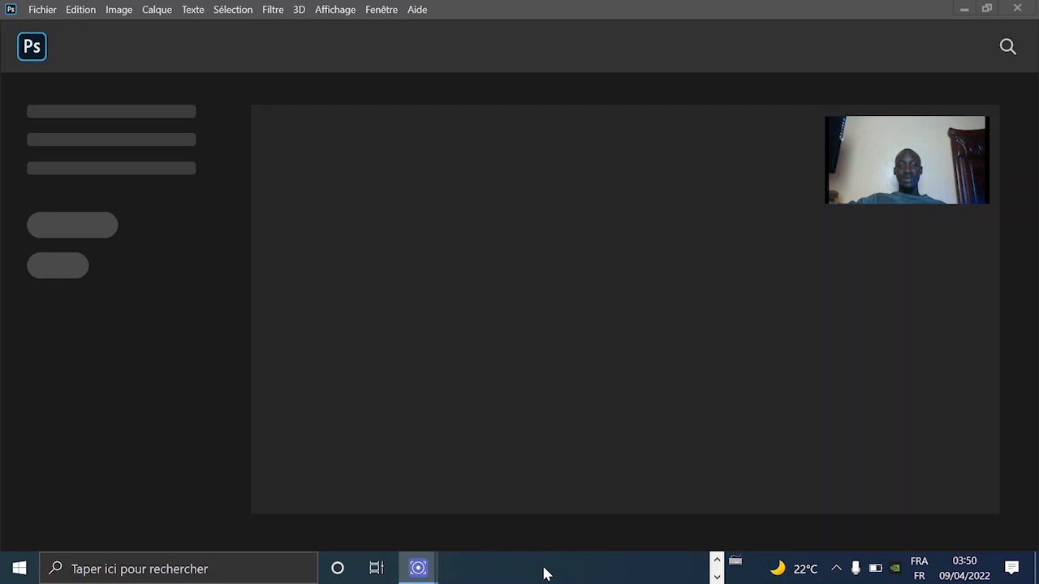
Step: Switch to the File Explorer window of the PHOTO SIGNE destination folder
click(717, 560)
click(545, 568)
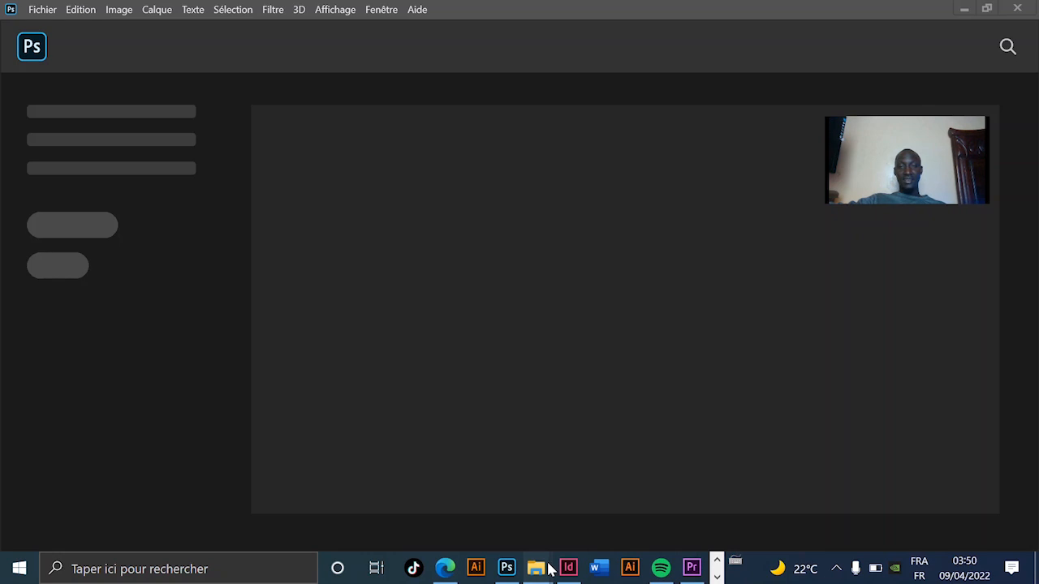
click(624, 499)
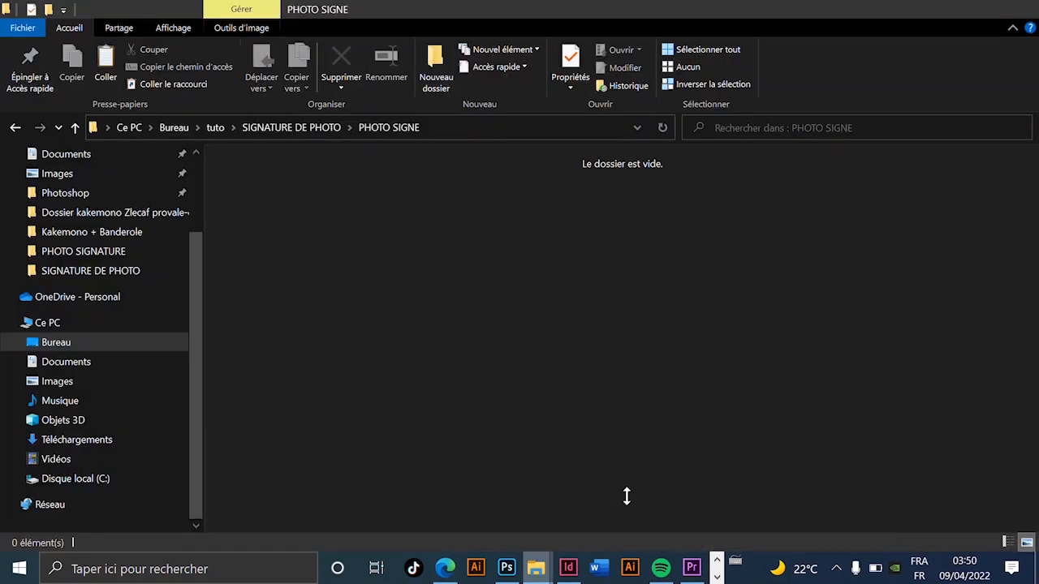
Step: Open OK.jpg from the PHOTO SIGNE folder in Photos and page through the images to OK10.jpg, checking the logo signature on each
double_click(284, 216)
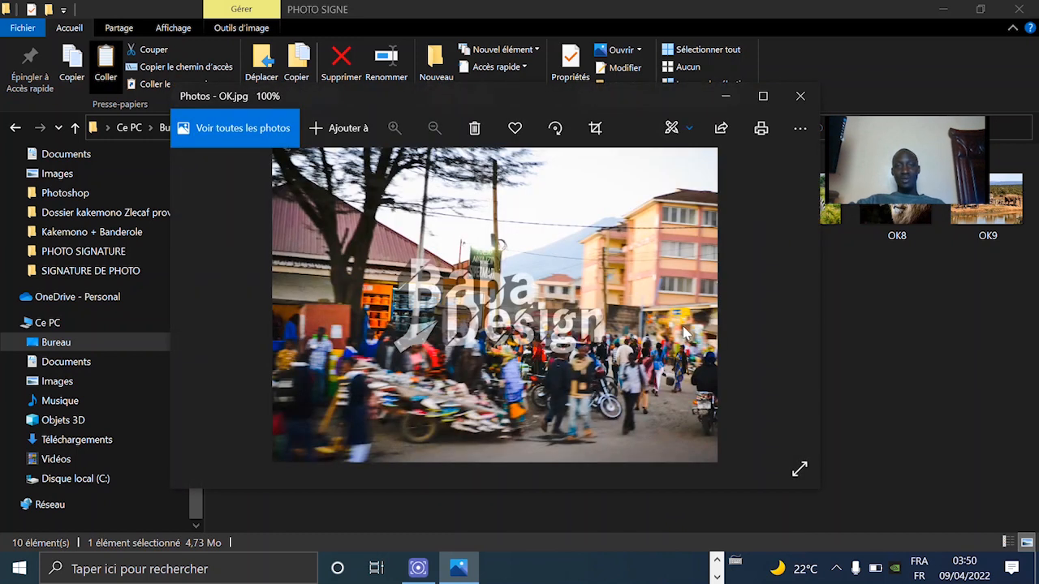
click(798, 300)
click(798, 301)
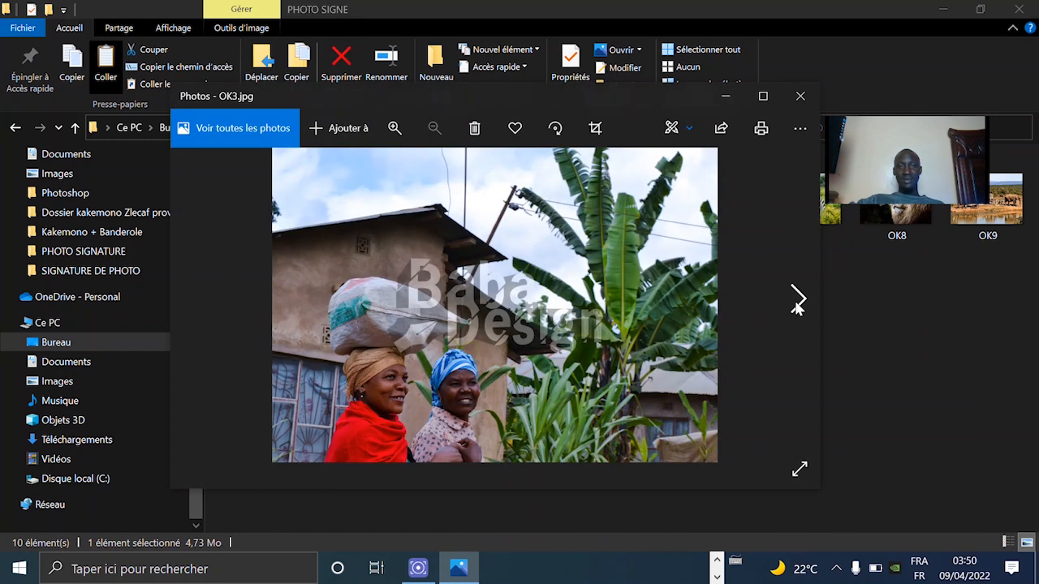
click(797, 300)
click(798, 300)
click(798, 300)
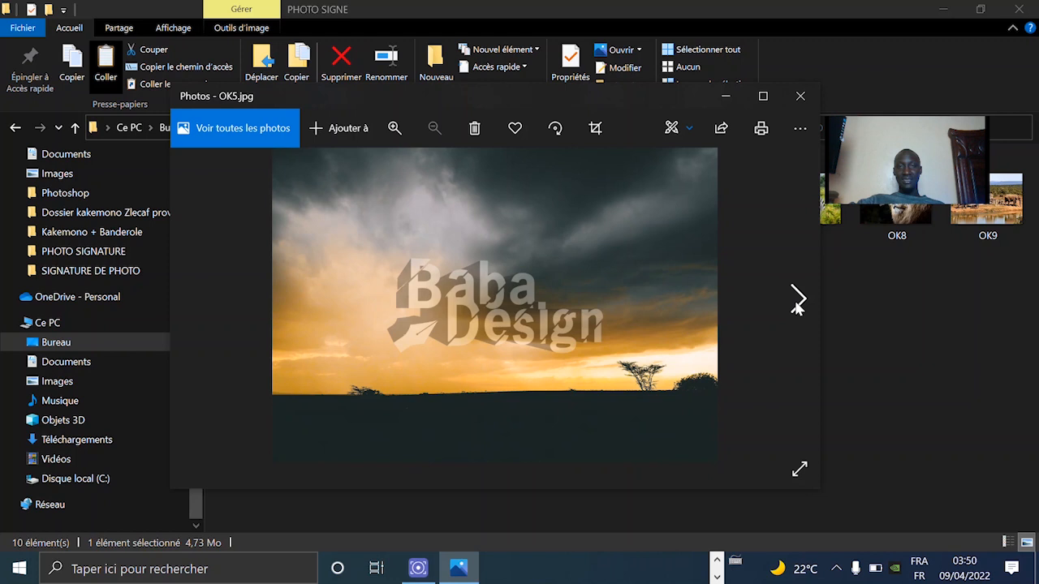
click(797, 300)
click(797, 300)
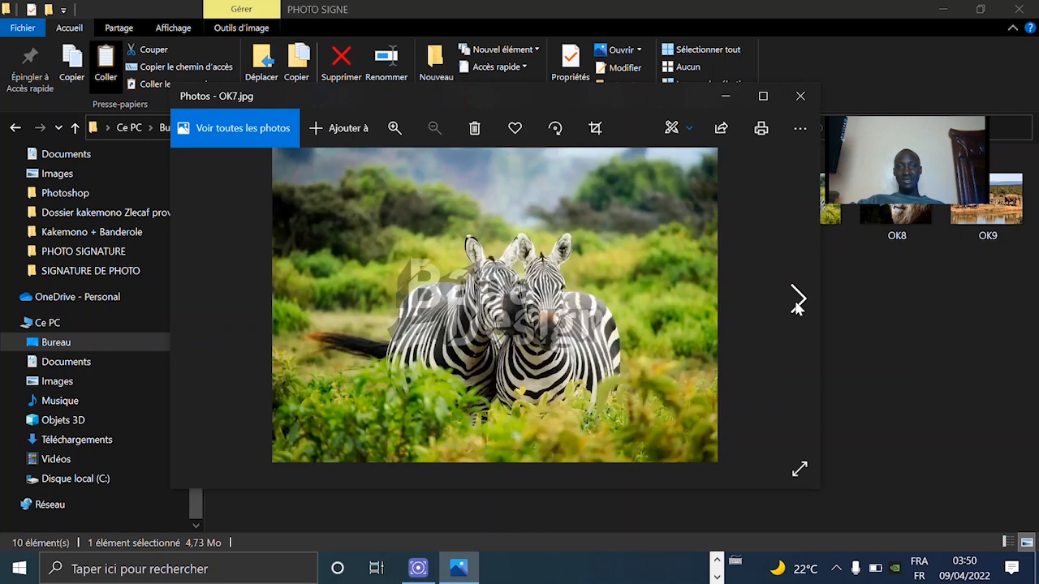
click(797, 300)
click(798, 301)
click(798, 301)
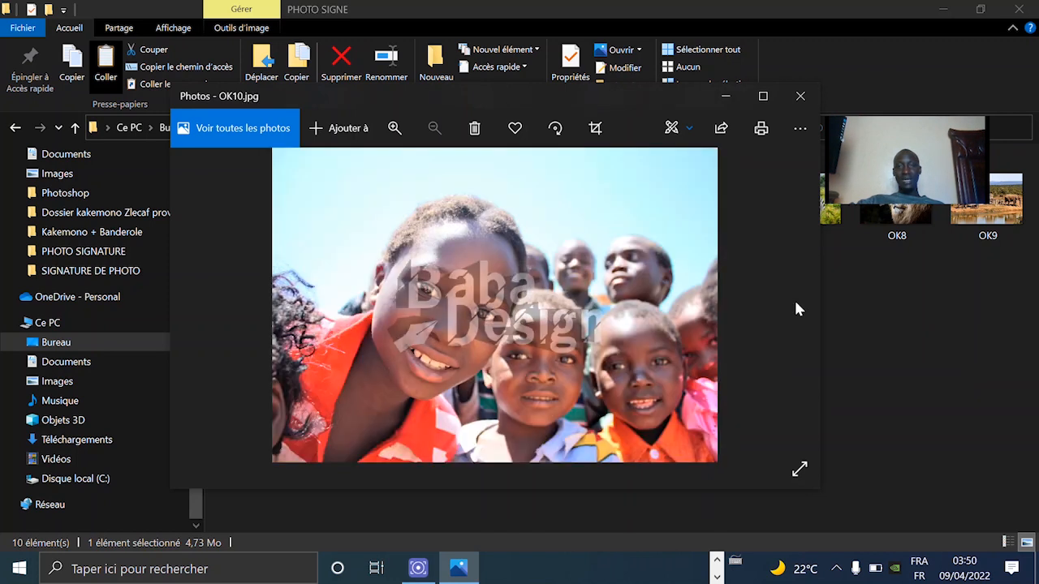